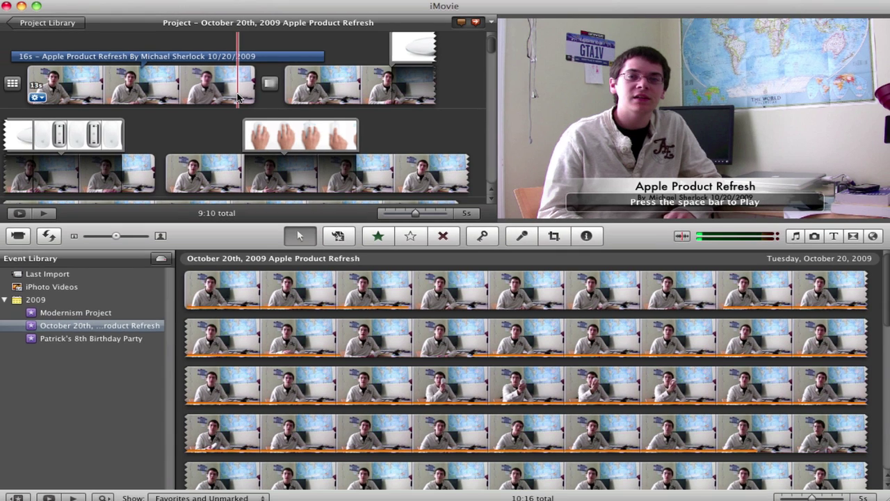
# Play the talking-head event footage in the viewer to preview it
pyautogui.scroll(1, 235, 95)
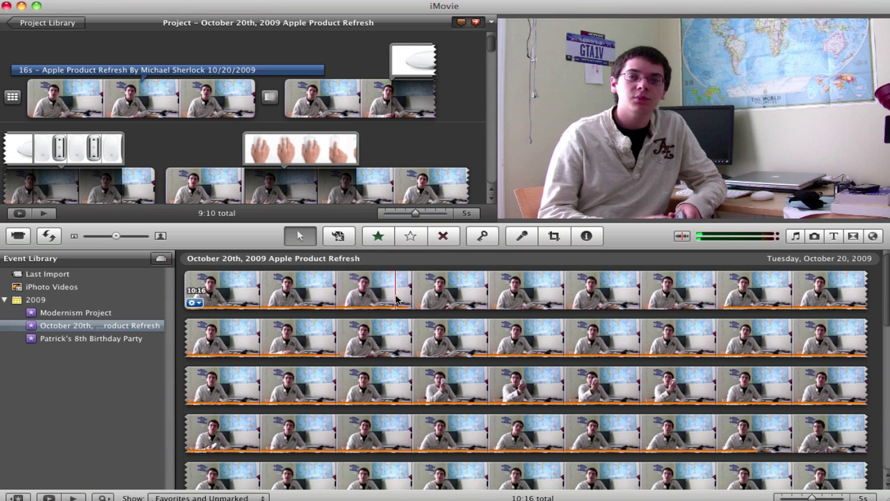
pyautogui.press('space')
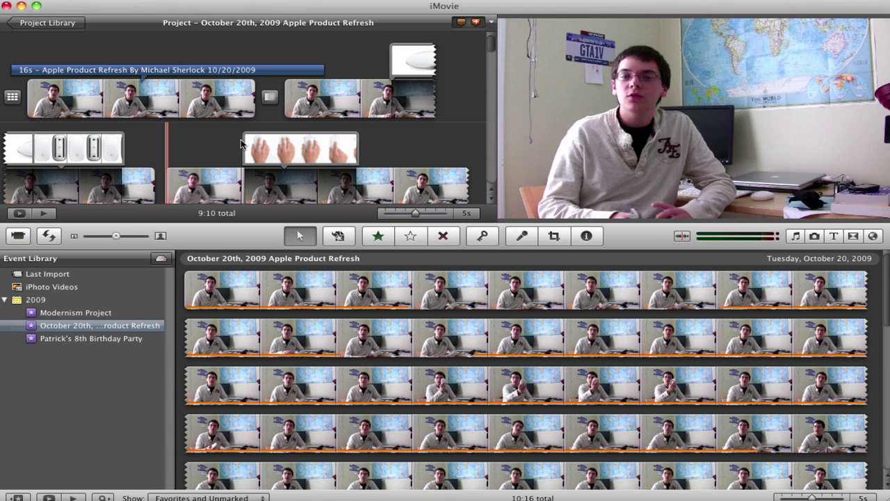
# Add the desktop ball-catching video over the talking-head clip as a picture-in-picture inset, then play it
pyautogui.press('super+g')
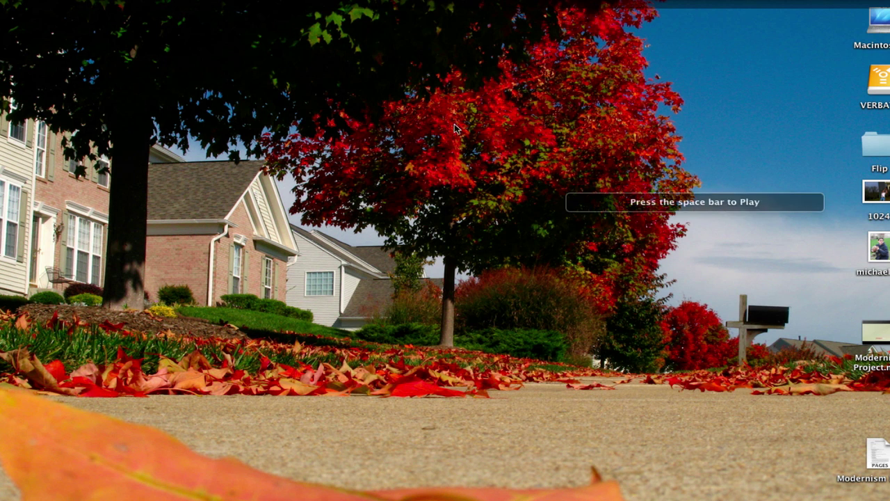
pyautogui.moveTo(882, 195); pyautogui.dragTo(152, 182)
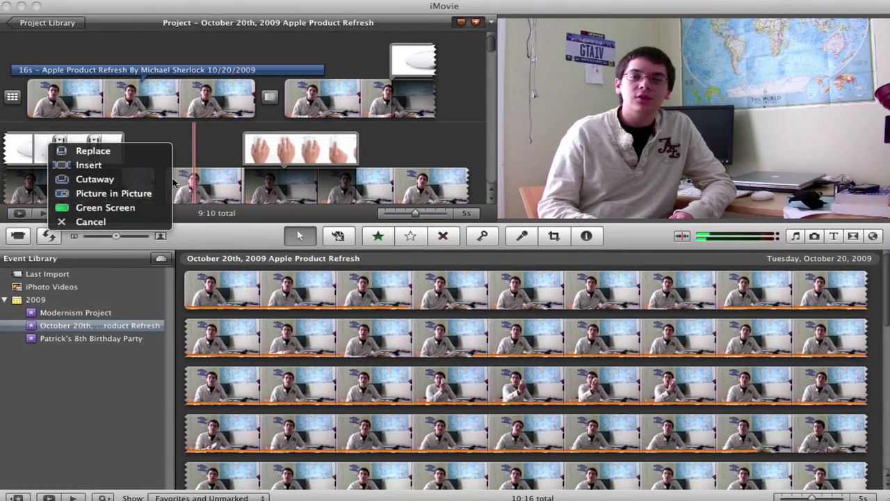
pyautogui.click(124, 192)
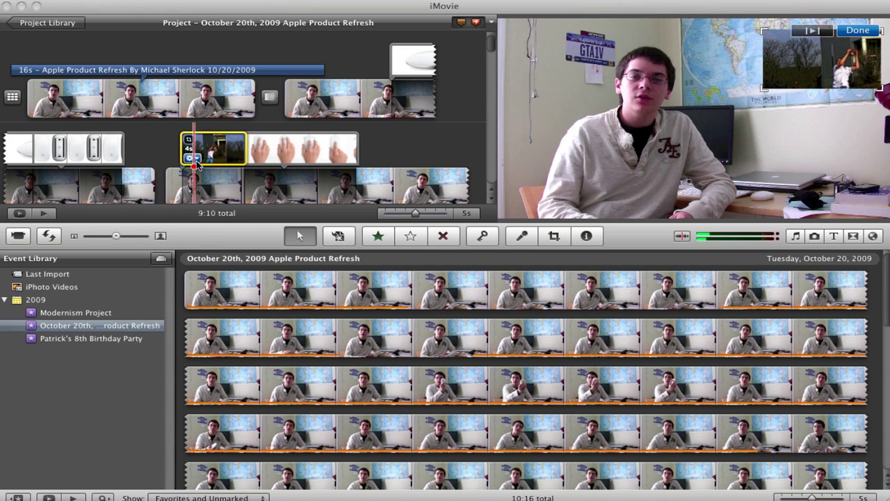
pyautogui.press('space')
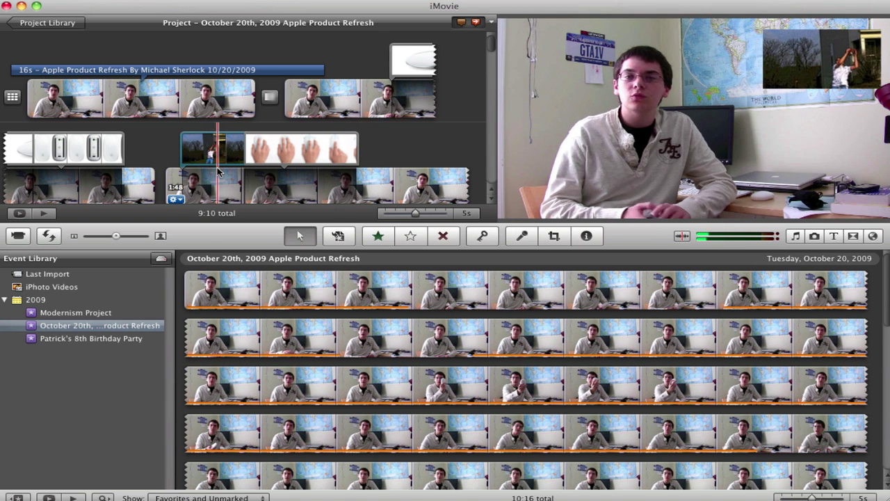
# Make the ball-catching inset larger, then crop its frame tightly around the person catching the ball
pyautogui.click(219, 148)
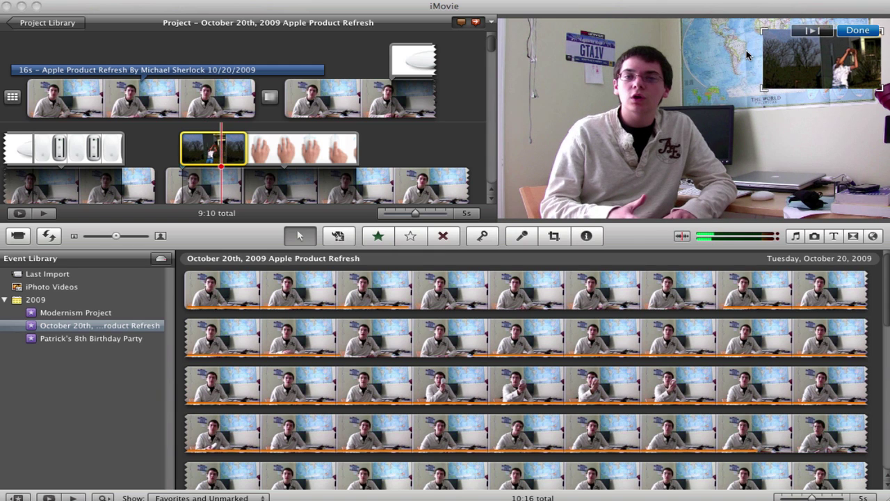
pyautogui.moveTo(762, 93); pyautogui.dragTo(706, 117)
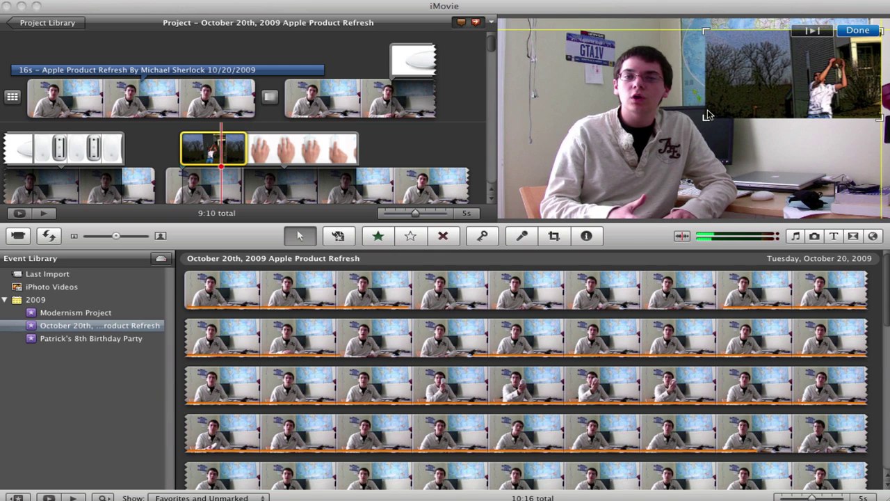
pyautogui.click(195, 157)
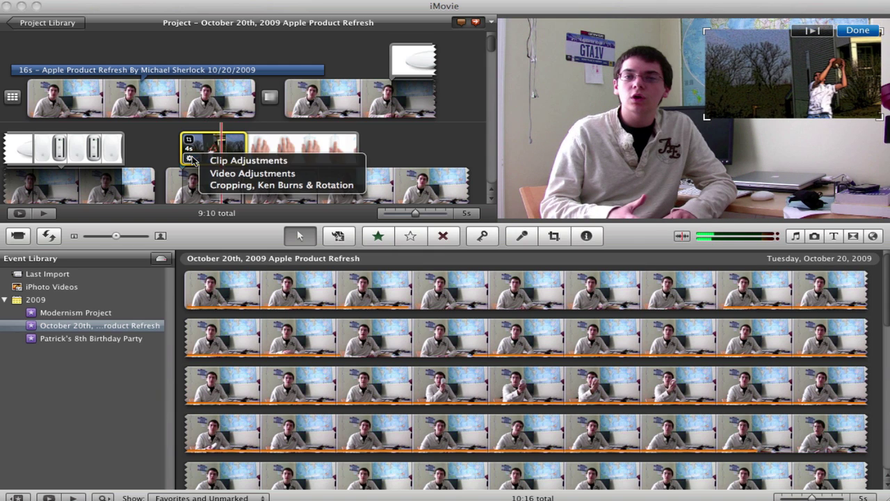
pyautogui.click(229, 185)
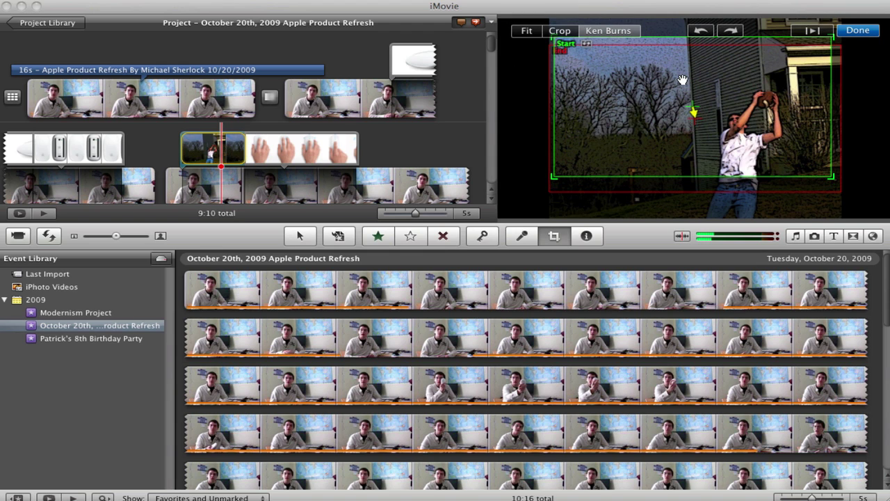
pyautogui.click(532, 32)
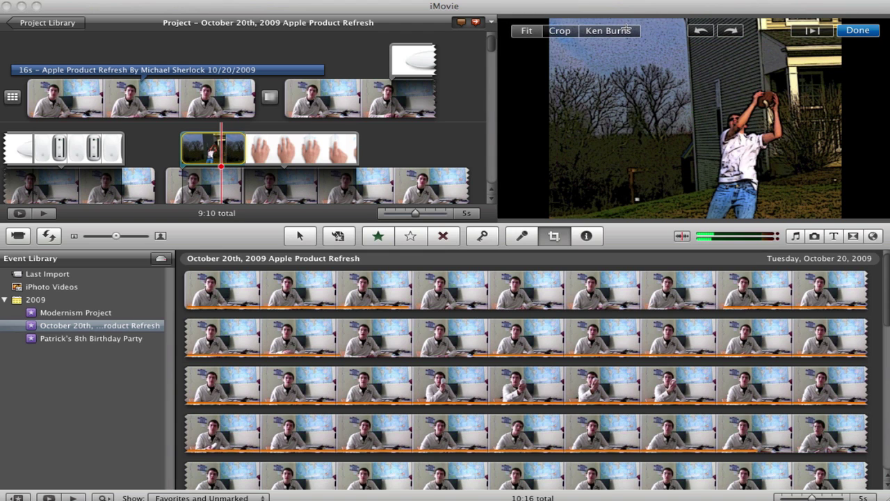
pyautogui.click(563, 31)
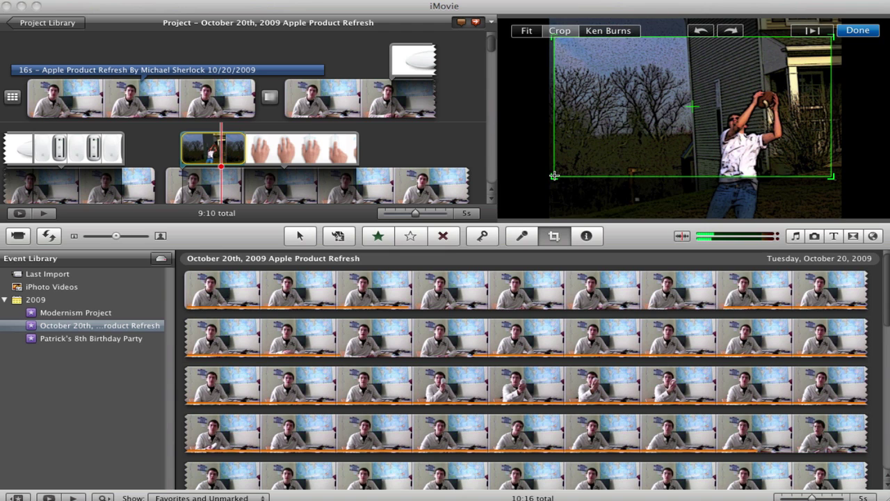
pyautogui.moveTo(553, 176); pyautogui.dragTo(733, 134)
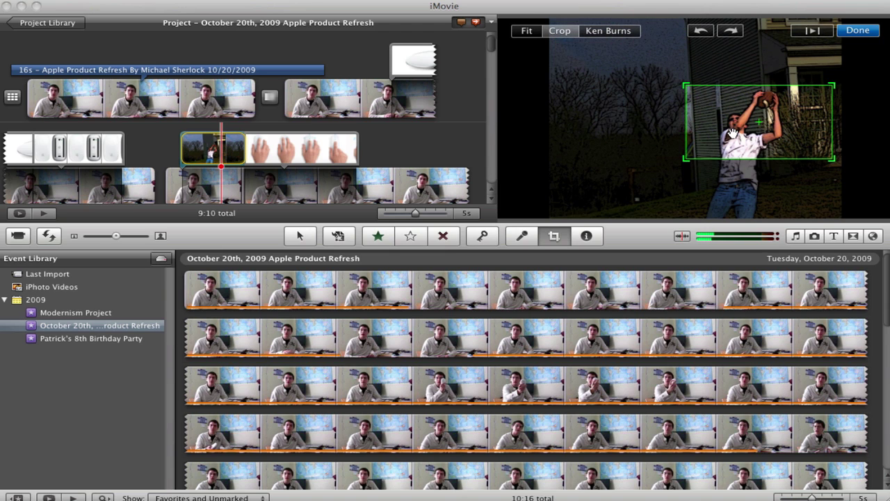
pyautogui.click(859, 32)
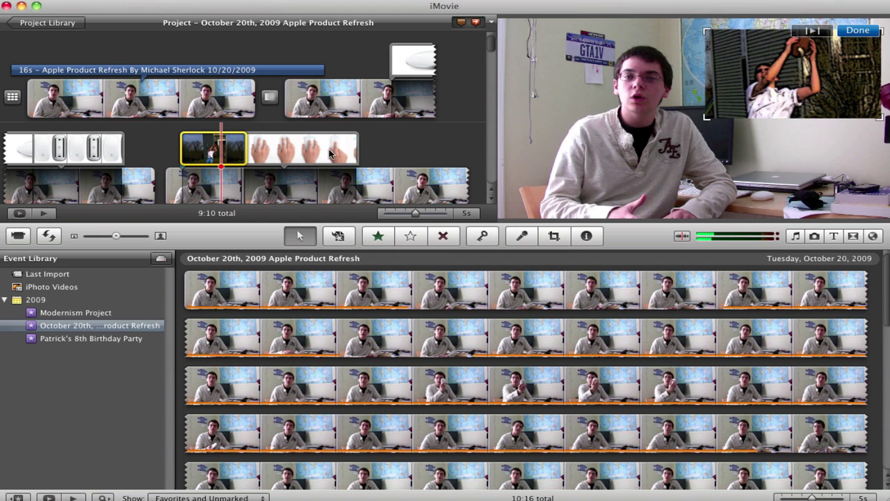
# Set the inset's PIP Effect to Dissolve in Clip Adjustments
pyautogui.click(192, 158)
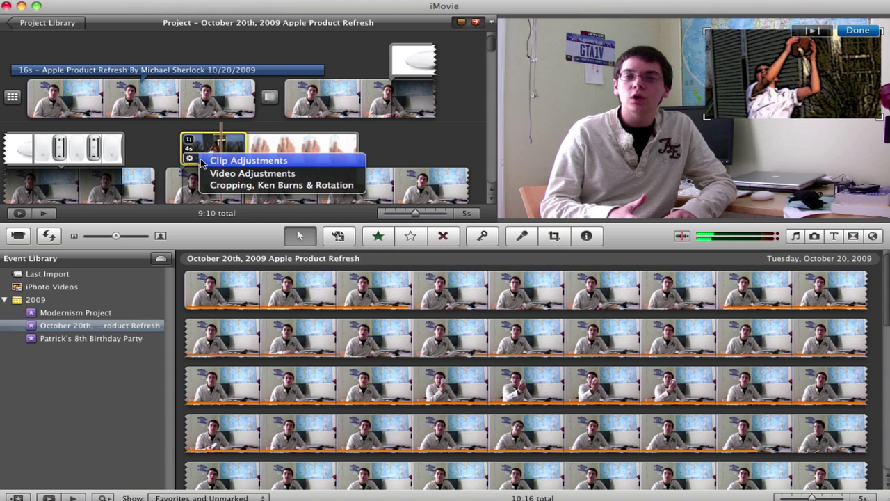
pyautogui.click(200, 159)
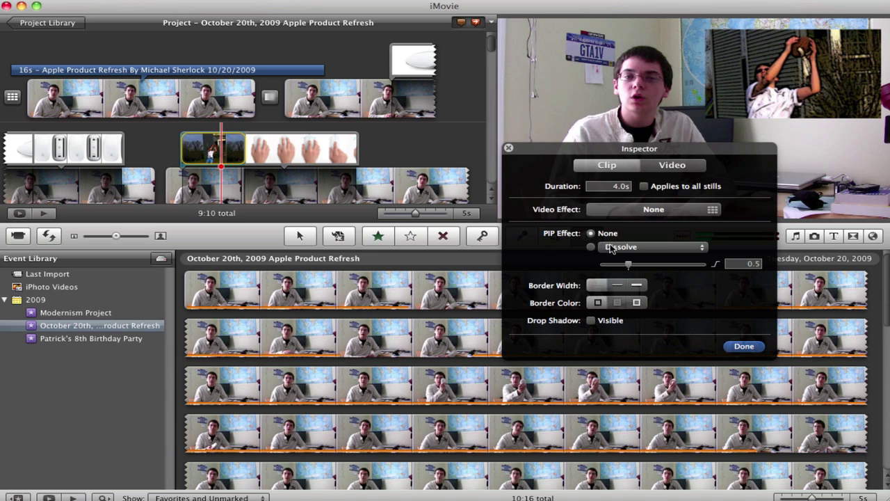
pyautogui.click(590, 248)
pyautogui.click(744, 347)
# Delete the ball-catching picture-in-picture clip from the timeline
pyautogui.click(175, 160)
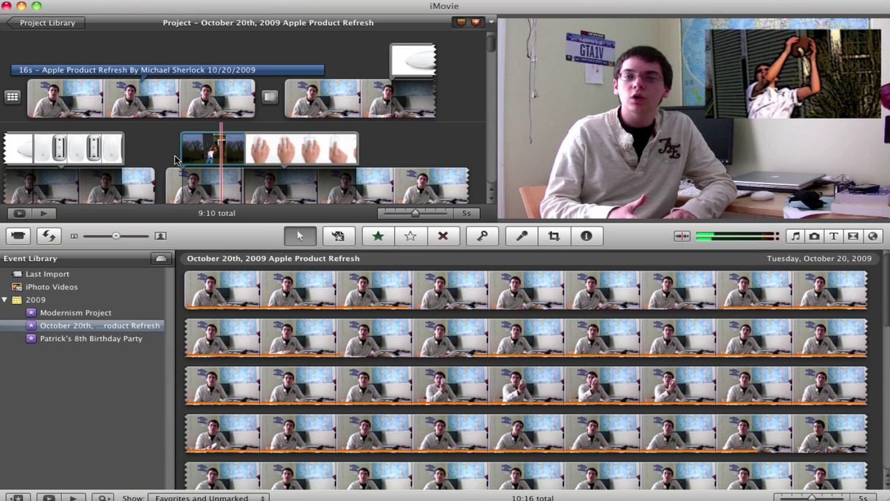
pyautogui.scroll(-1, 176, 160)
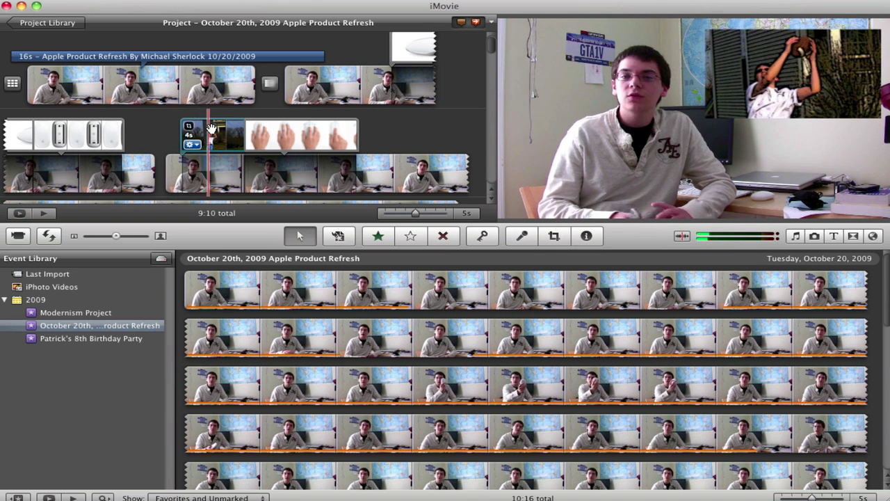
pyautogui.click(212, 133)
pyautogui.press('Delete')
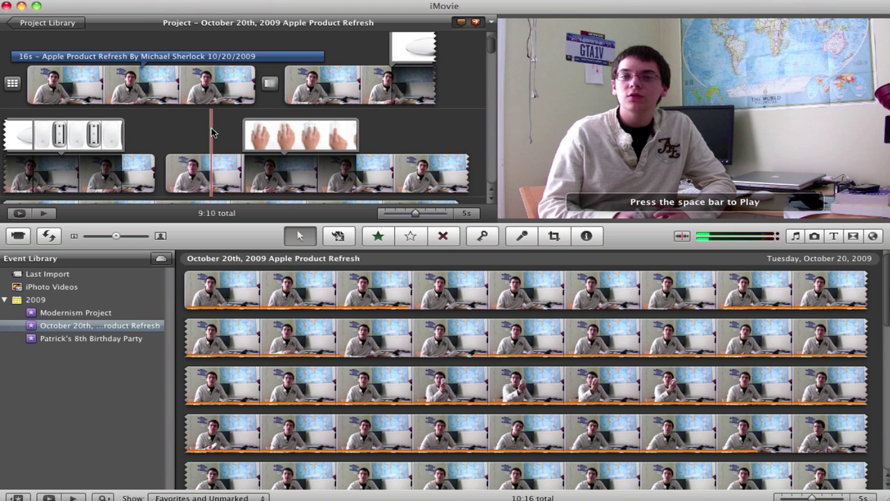
# Split off a 2.5-second range of the talking-head clip and delete it
pyautogui.press('space')
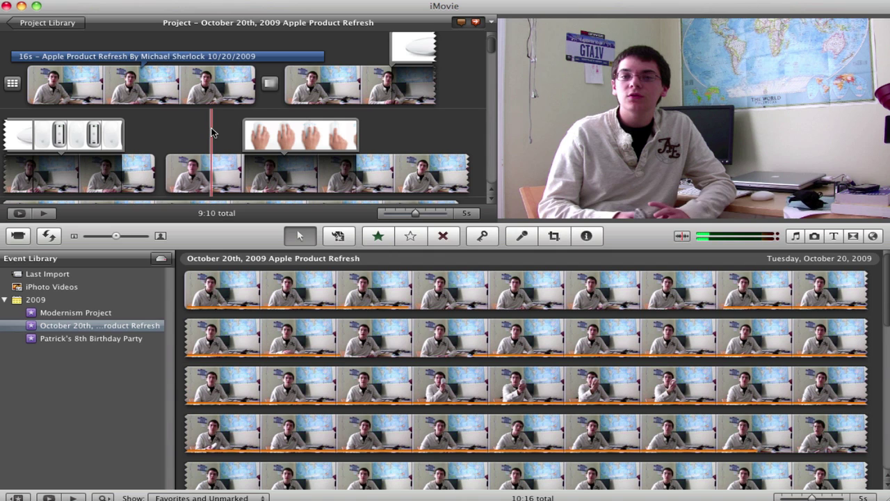
pyautogui.click(167, 169)
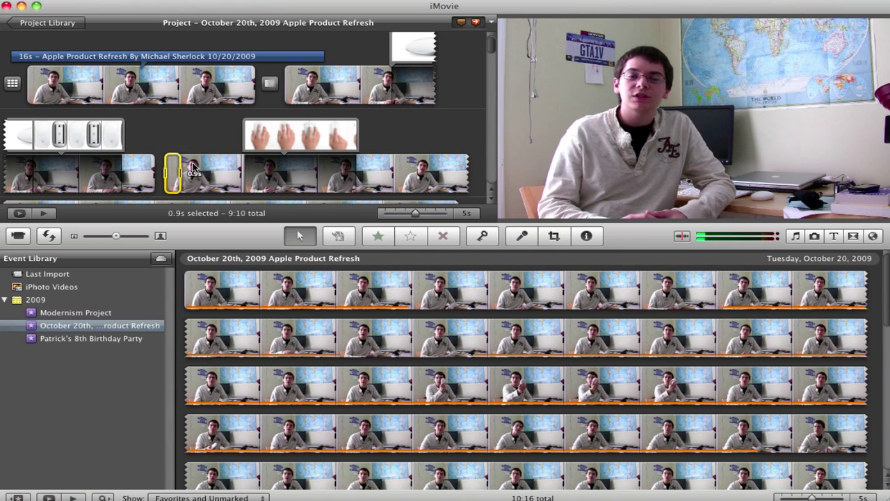
pyautogui.moveTo(194, 169); pyautogui.dragTo(206, 170)
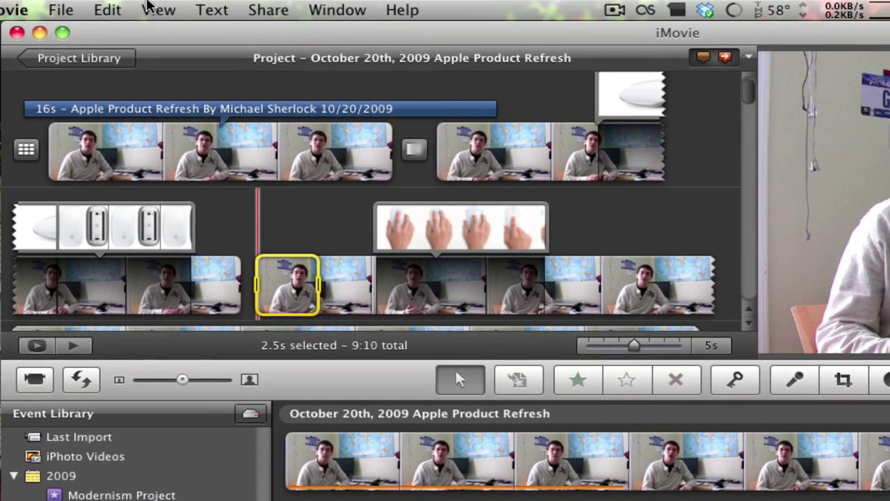
pyautogui.click(148, 8)
pyautogui.moveTo(108, 8)
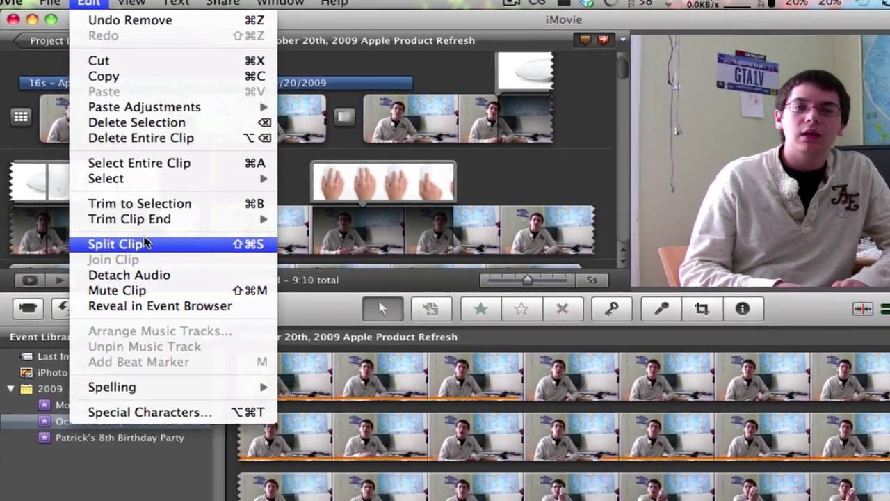
pyautogui.click(170, 302)
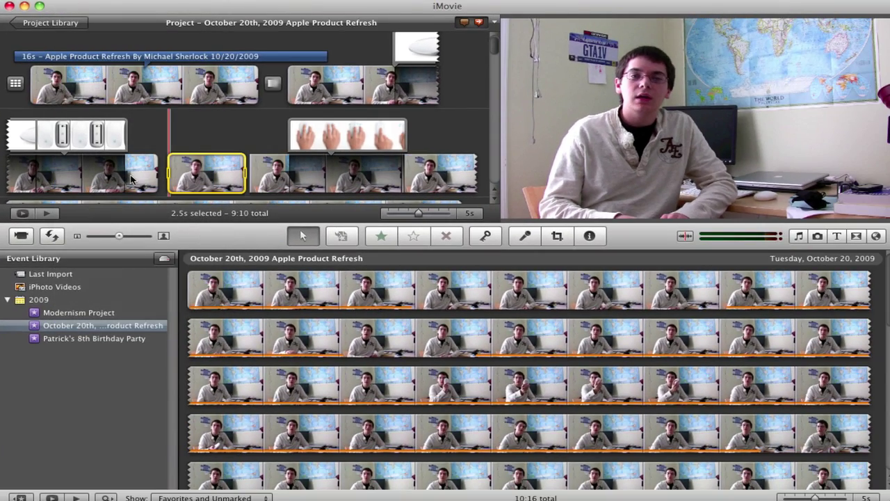
pyautogui.press('Delete')
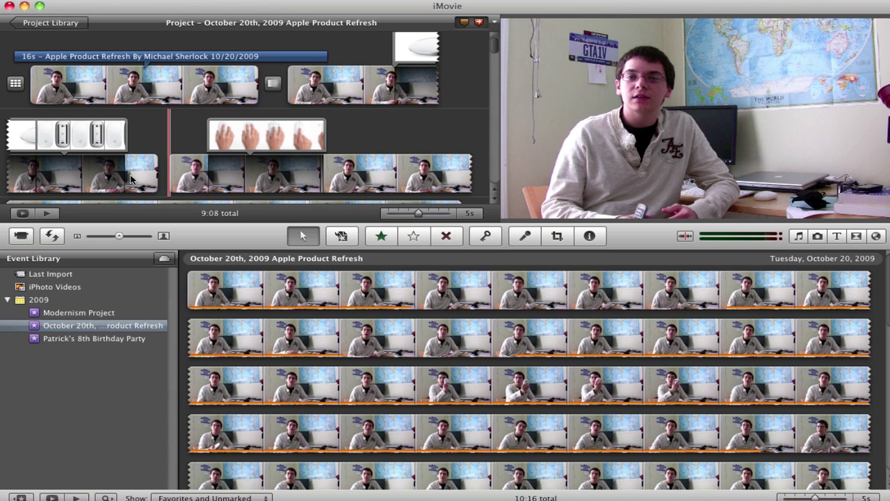
# Paste the 2.5-second clip back and play from the computer cutaway section
pyautogui.press('super+v')
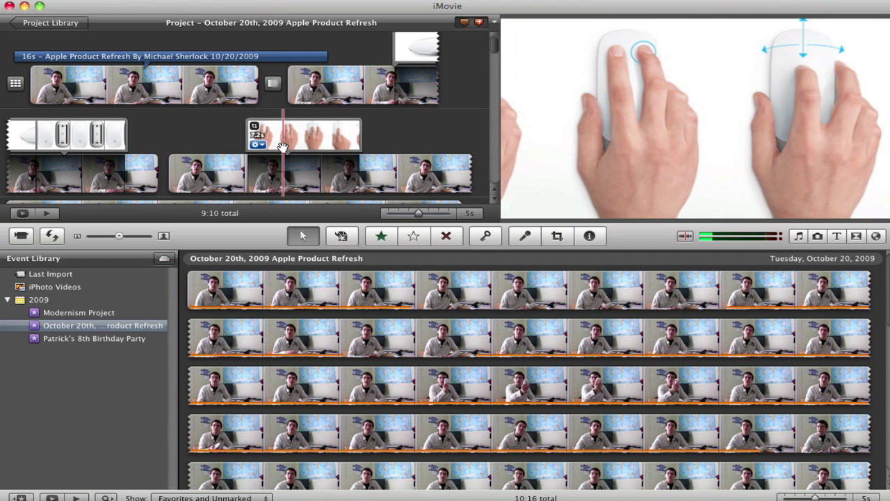
pyautogui.scroll(-5, 202, 147)
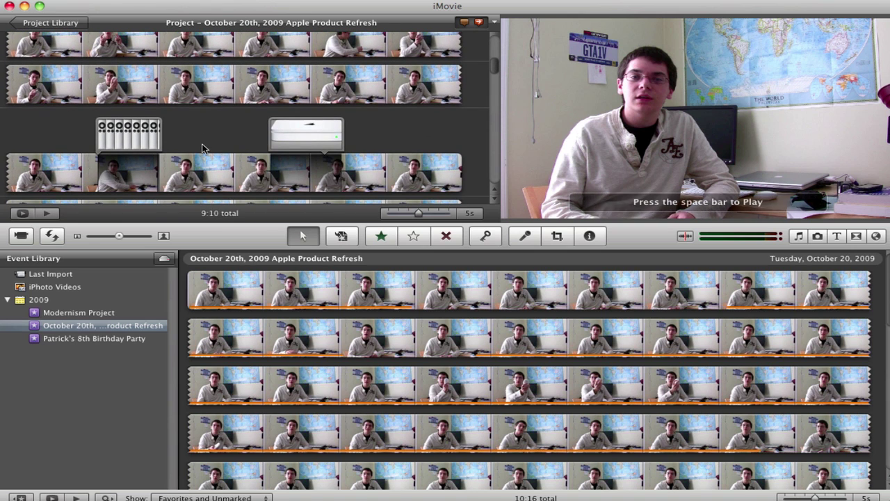
pyautogui.press('space')
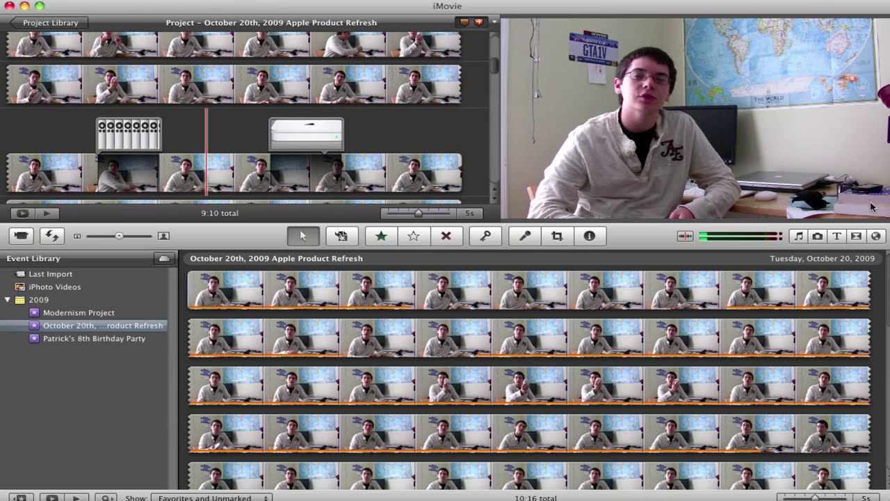
pyautogui.click(799, 236)
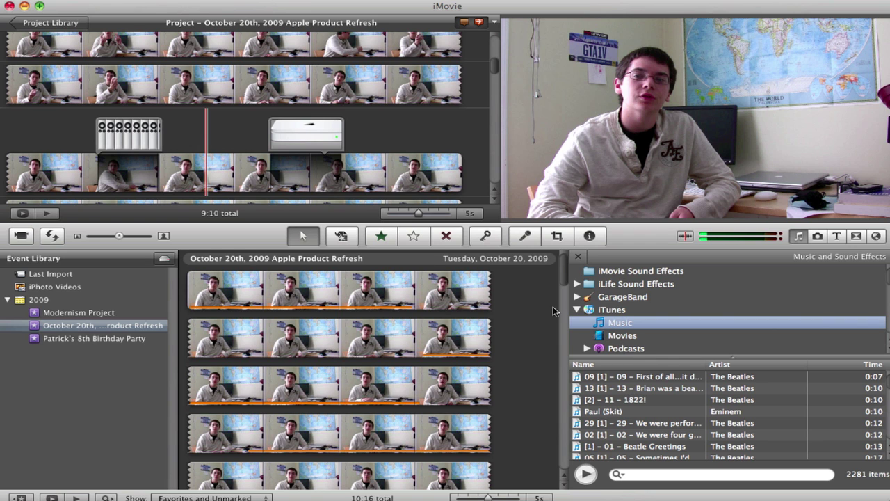
pyautogui.click(800, 237)
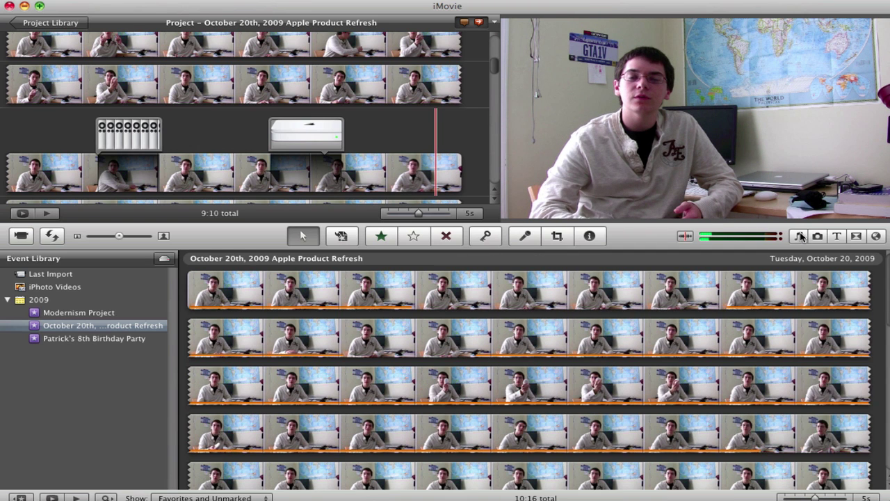
pyautogui.scroll(5, 410, 59)
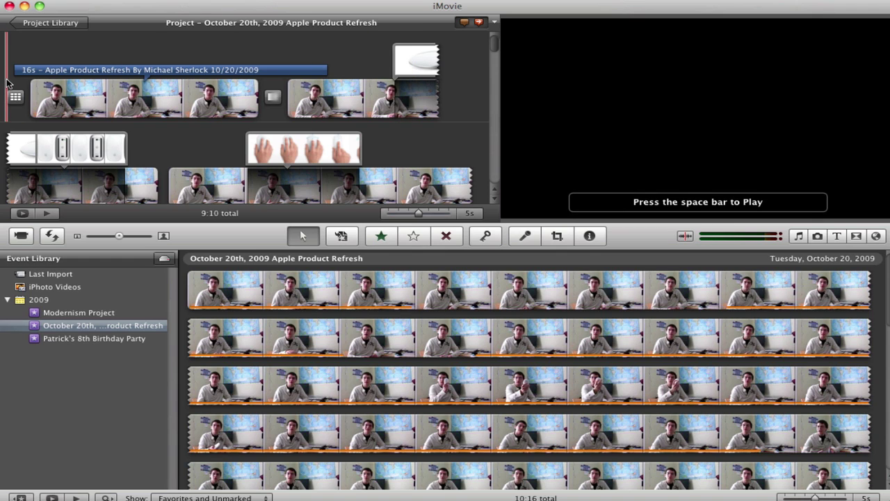
pyautogui.press('space')
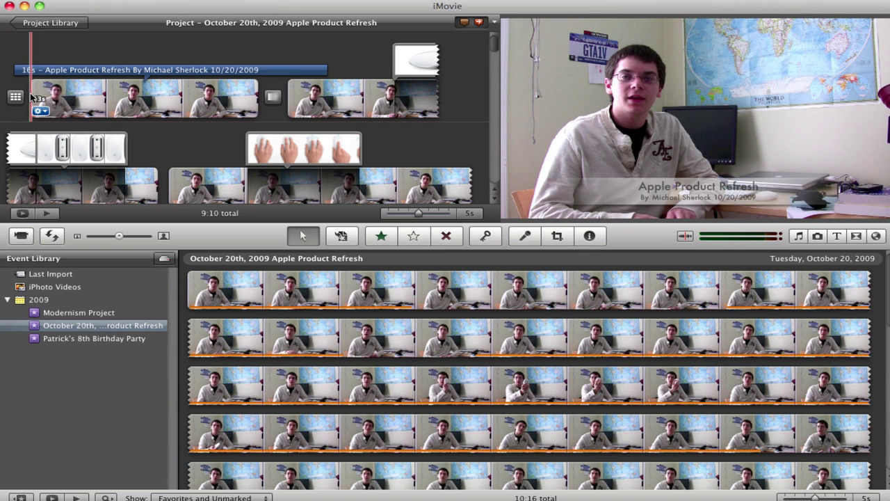
pyautogui.click(22, 97)
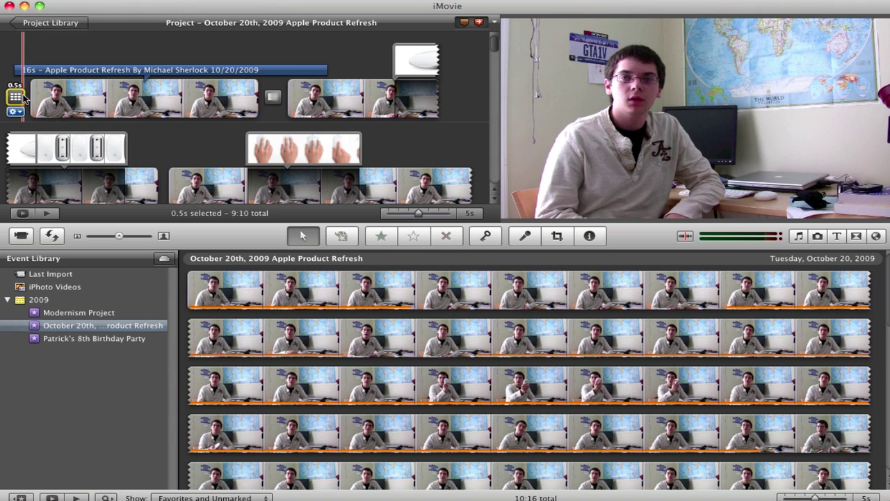
pyautogui.press('Delete')
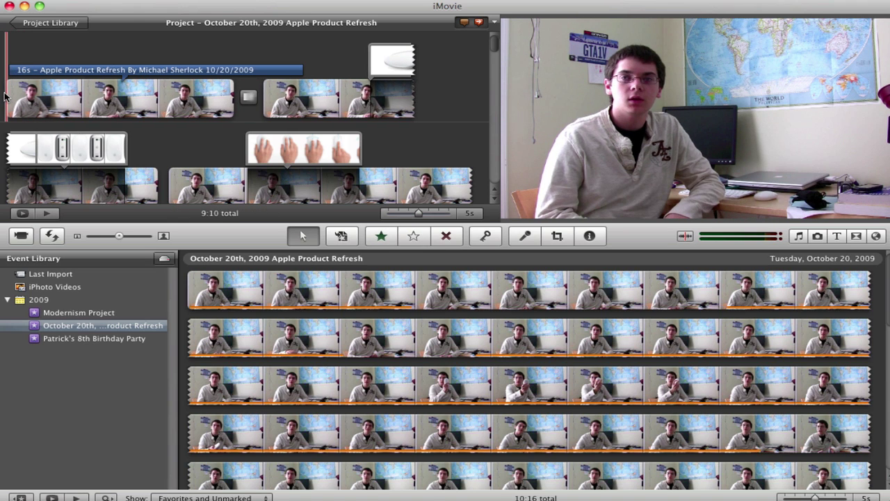
pyautogui.press('space')
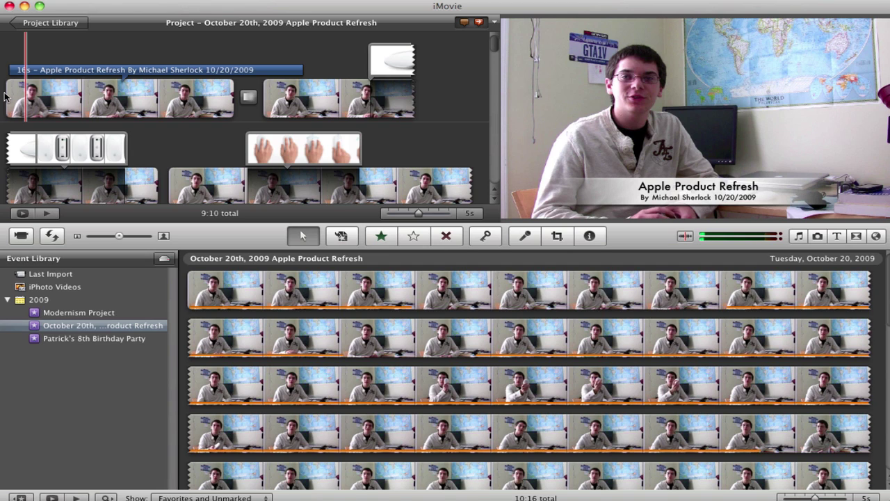
pyautogui.press('super+z')
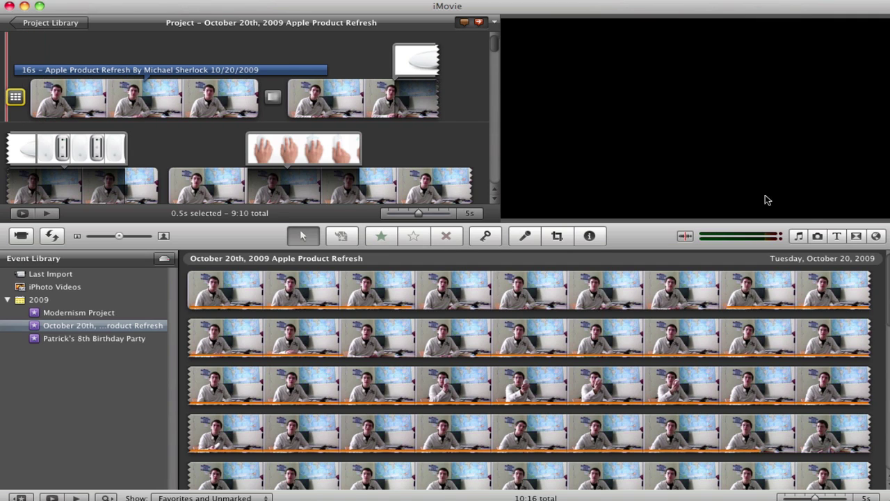
# Browse the transitions and drop Cross Zoom onto the opening transition, then view the project's end
pyautogui.click(858, 236)
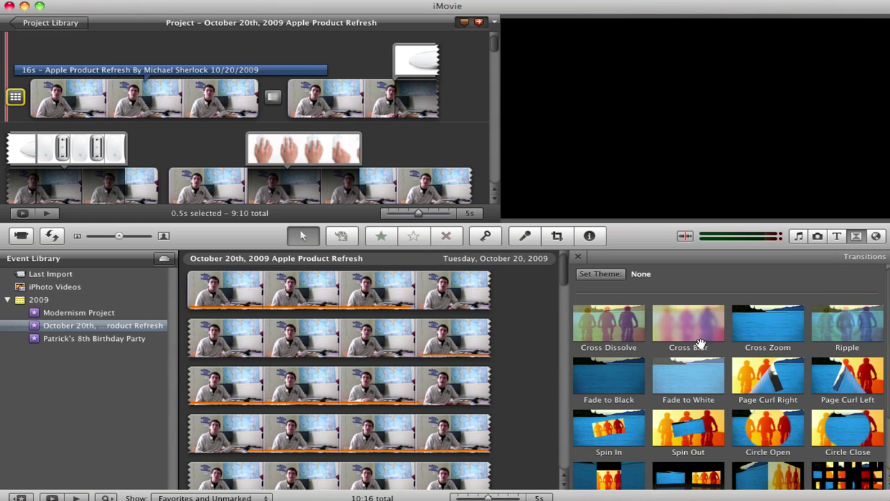
pyautogui.scroll(-1, 821, 415)
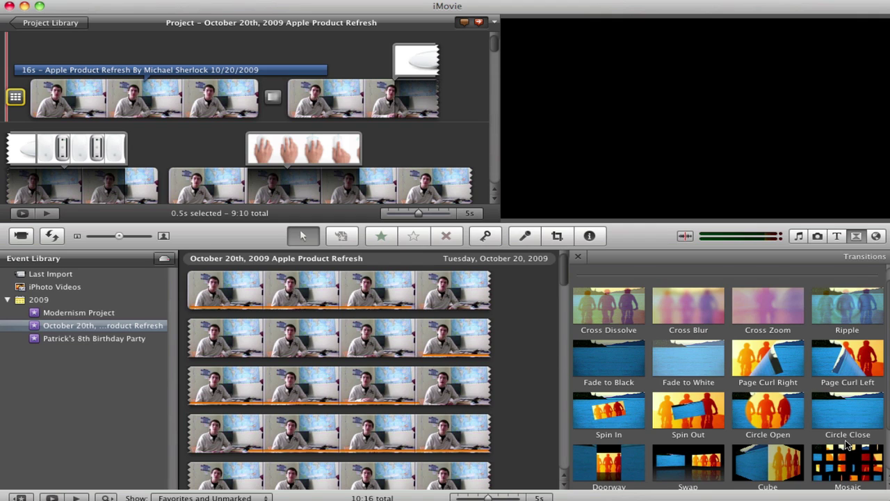
pyautogui.scroll(-2, 628, 370)
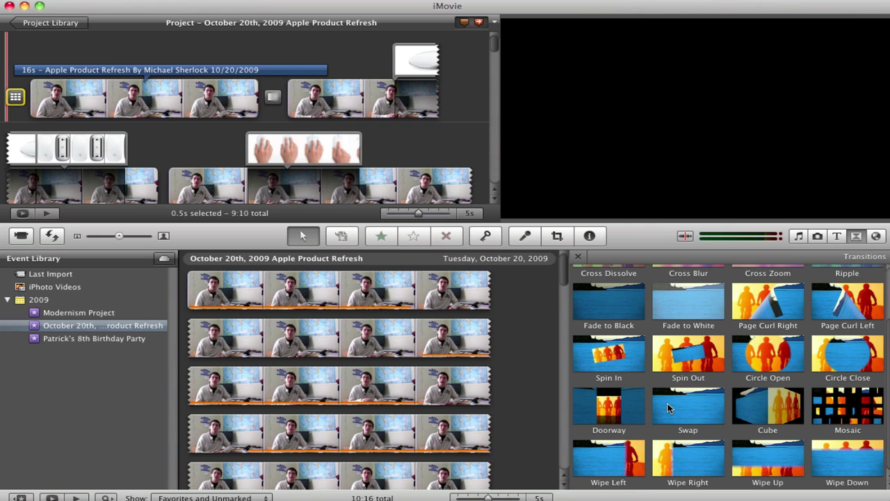
pyautogui.scroll(1, 668, 408)
pyautogui.scroll(5, 667, 408)
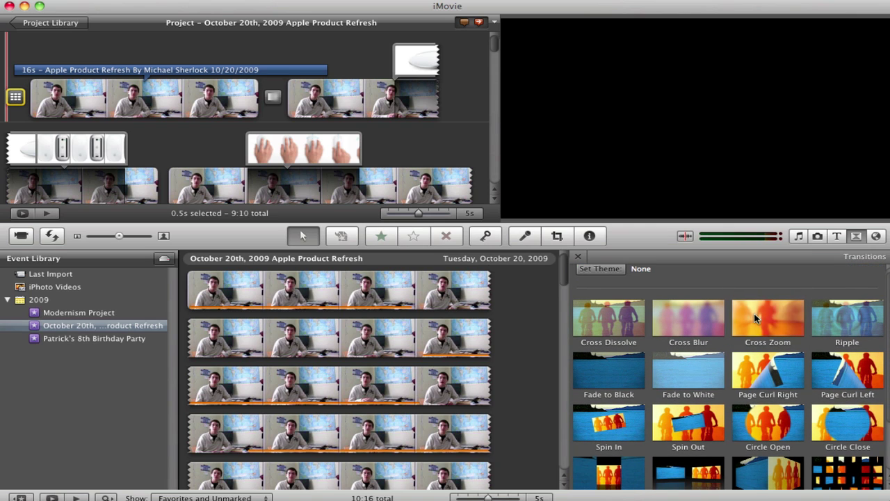
pyautogui.moveTo(754, 318); pyautogui.dragTo(250, 106)
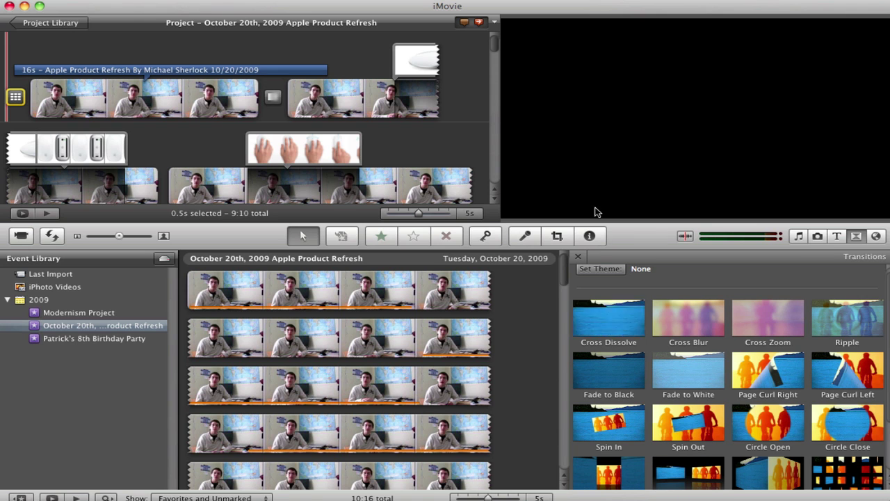
pyautogui.moveTo(493, 44); pyautogui.dragTo(480, 183)
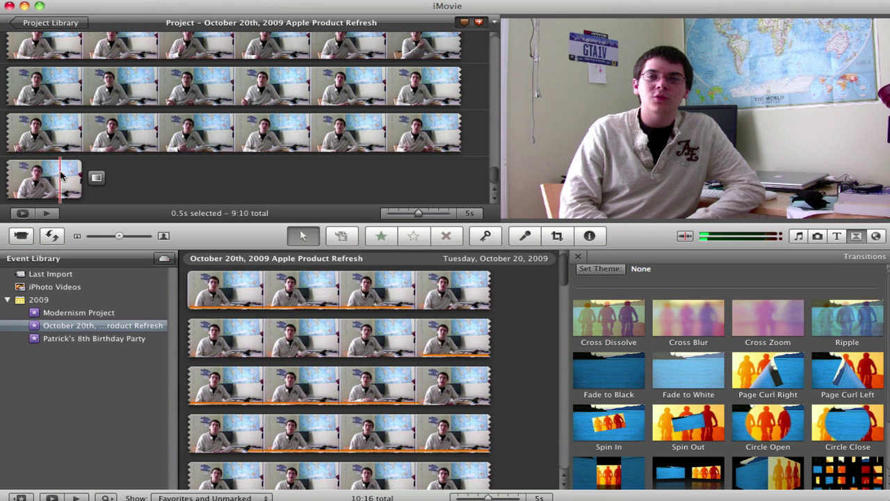
pyautogui.press('space')
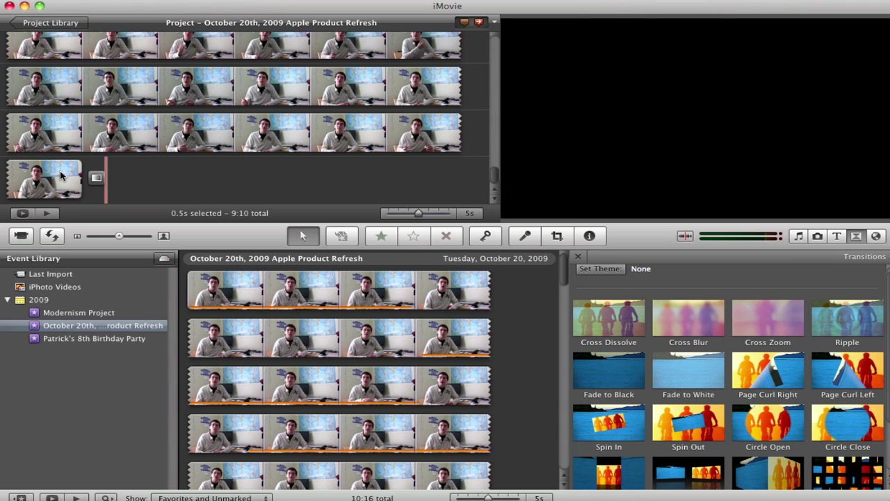
pyautogui.press('space')
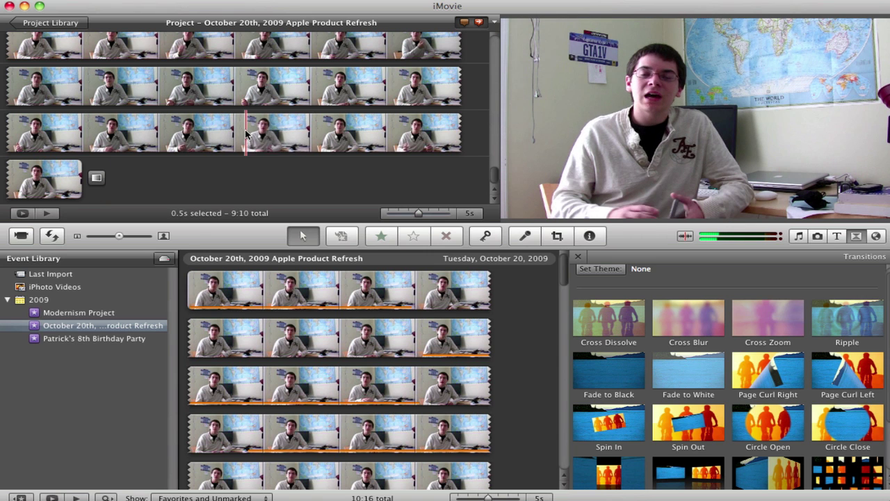
pyautogui.scroll(5, 129, 173)
pyautogui.scroll(4, 246, 134)
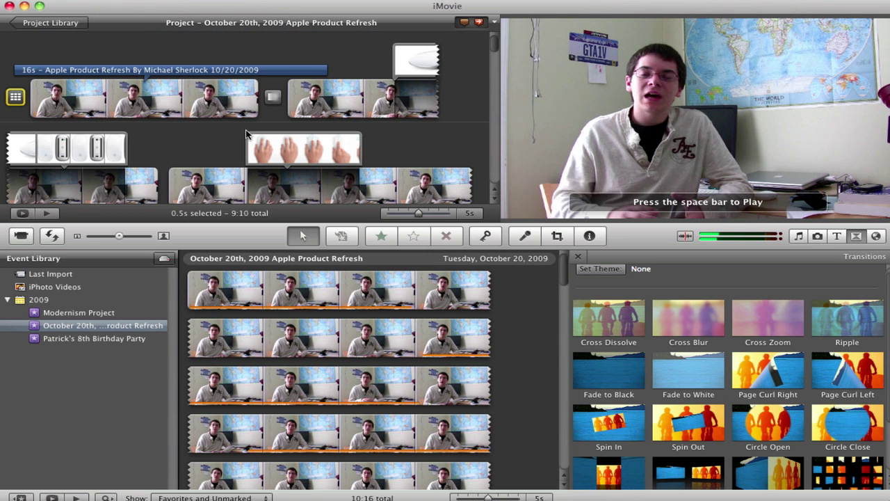
# Put the playhead in the opening title and browse title styles like Centered, Lower Third, Four Corners
pyautogui.click(194, 50)
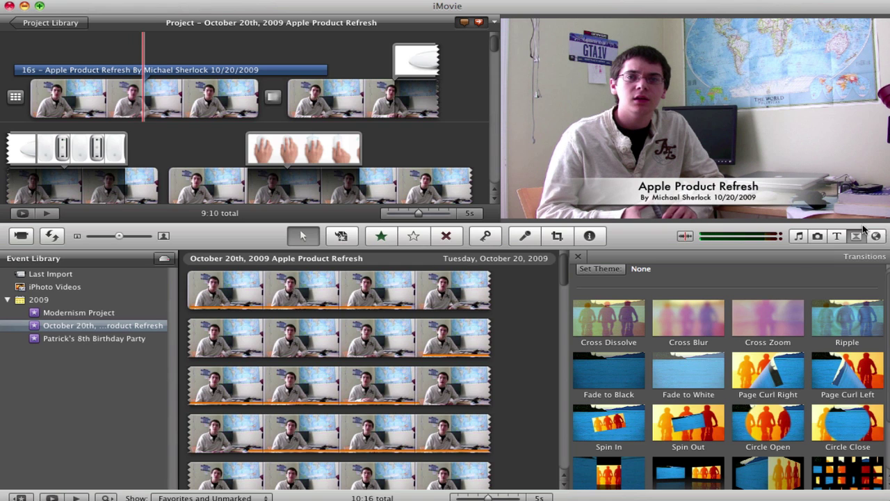
pyautogui.click(838, 237)
pyautogui.scroll(-6, 801, 312)
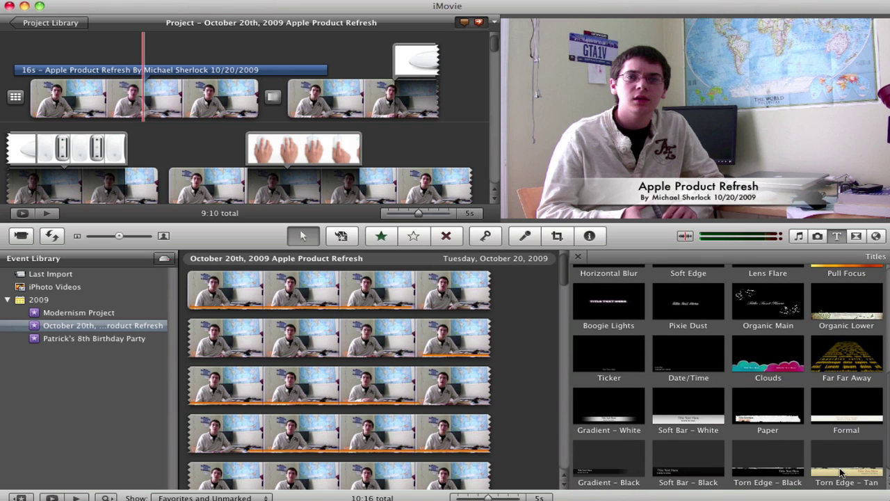
pyautogui.scroll(5, 856, 363)
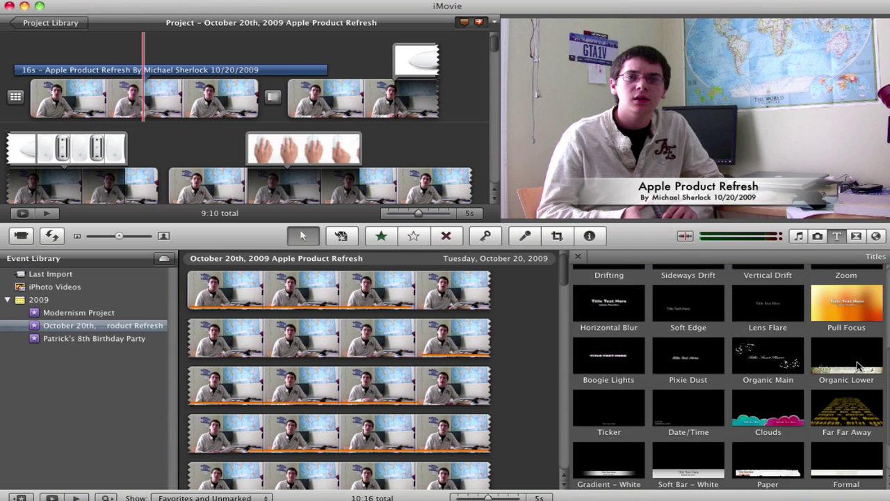
pyautogui.scroll(1, 859, 366)
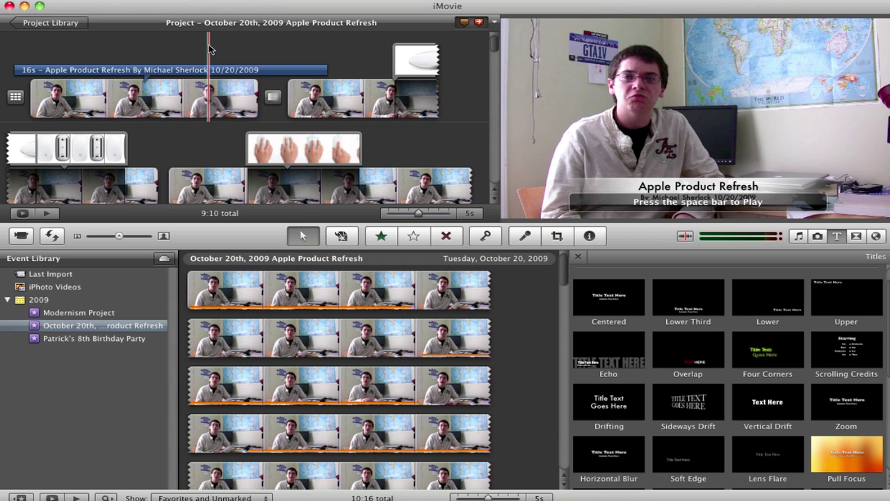
pyautogui.click(161, 73)
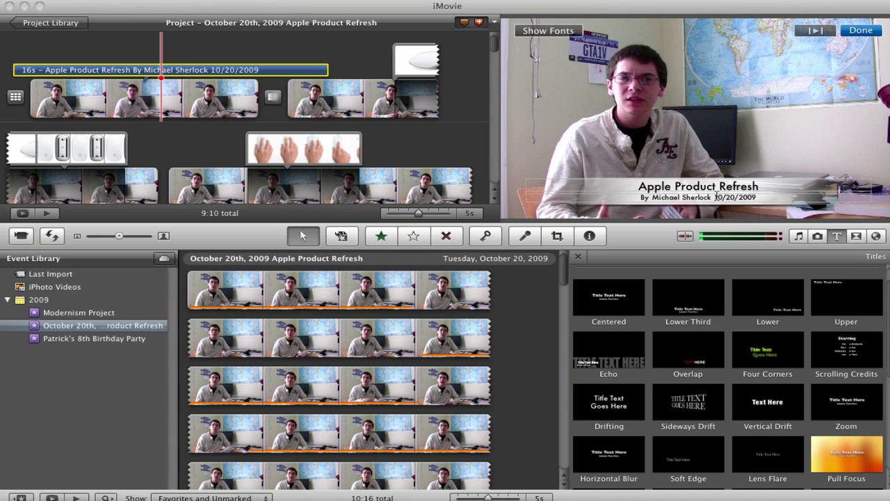
pyautogui.click(860, 30)
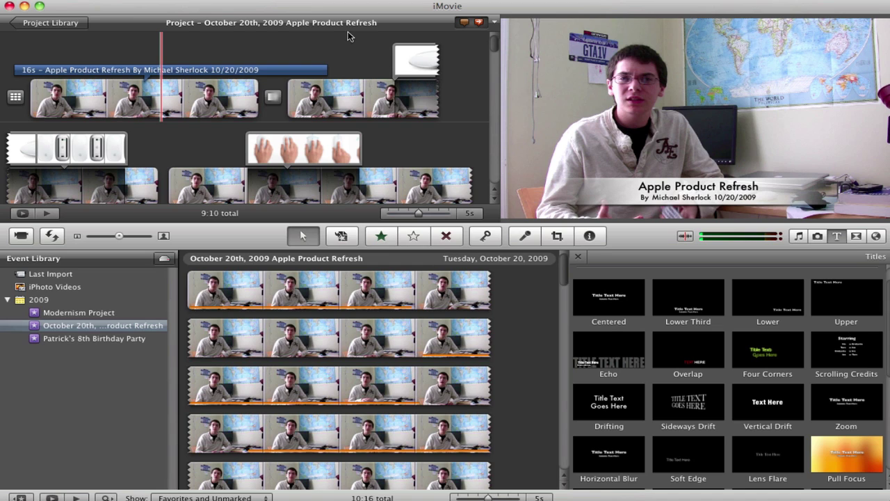